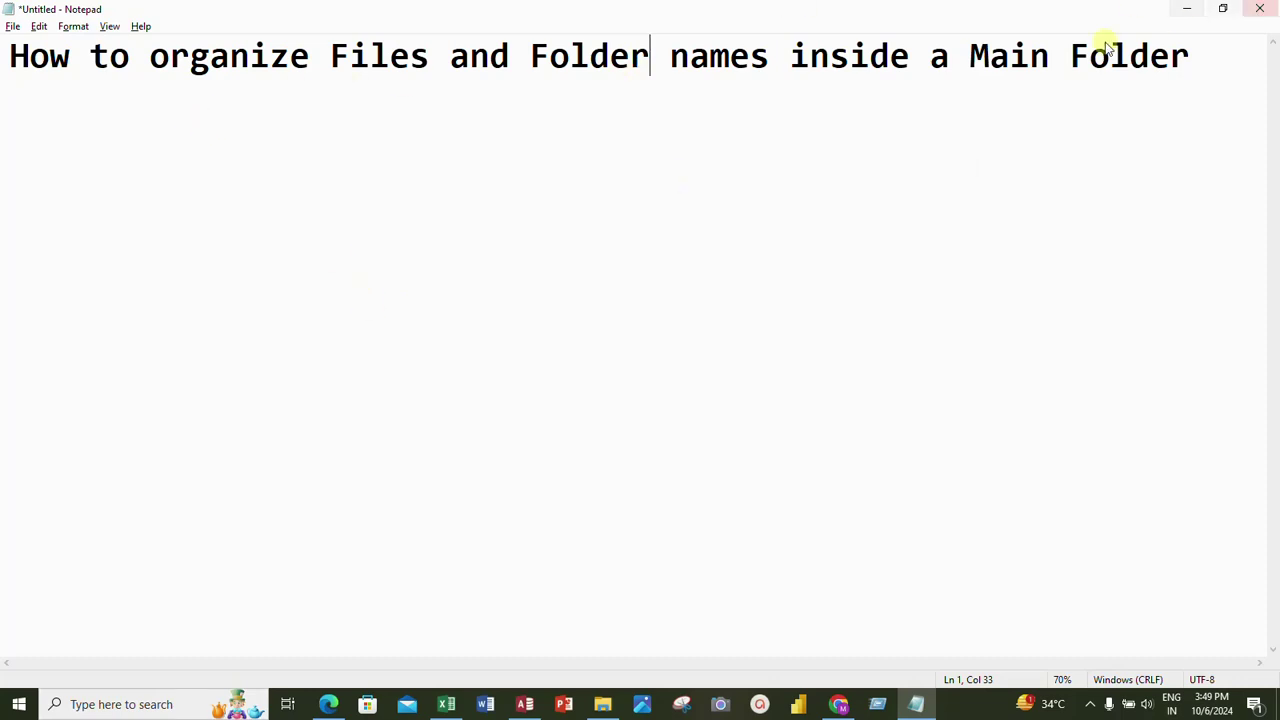
# Step: Switch from Notepad to File Explorer and open Local Disk (D:) > YouTube Contents Data > Tech Videos & Images > October Week 1 Contents
pyautogui.click(1188, 10)
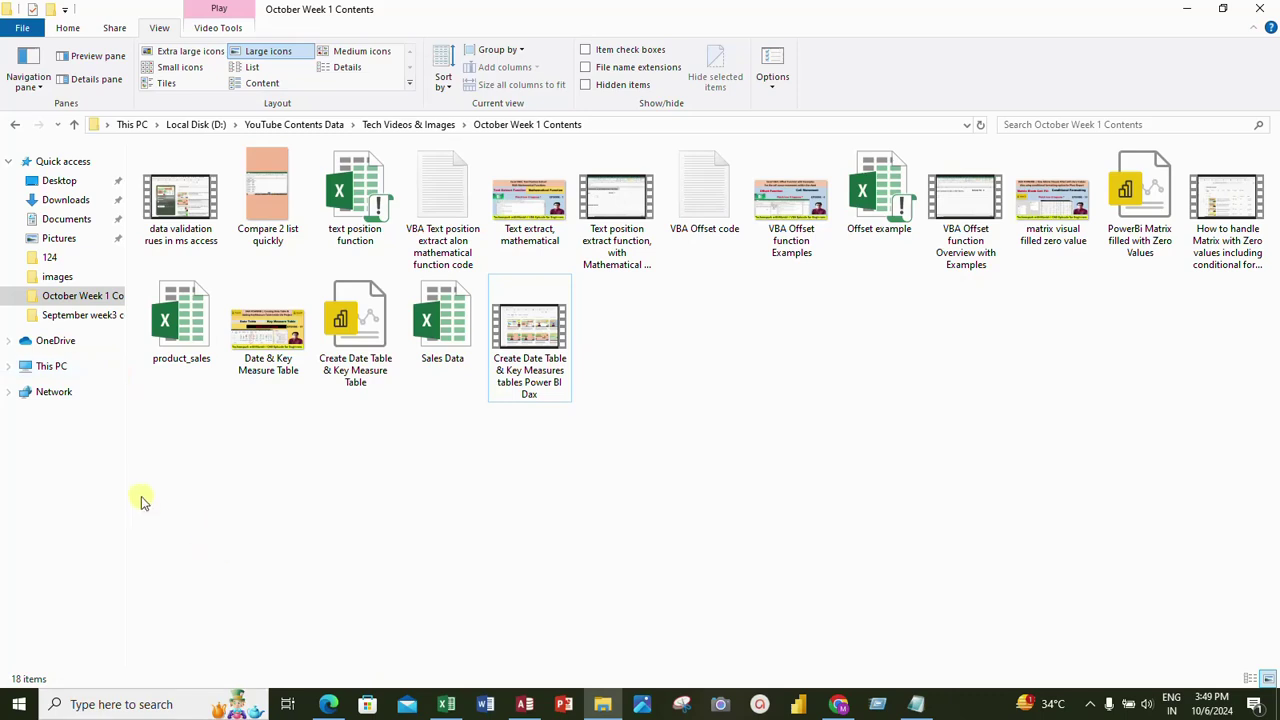
pyautogui.click(83, 366)
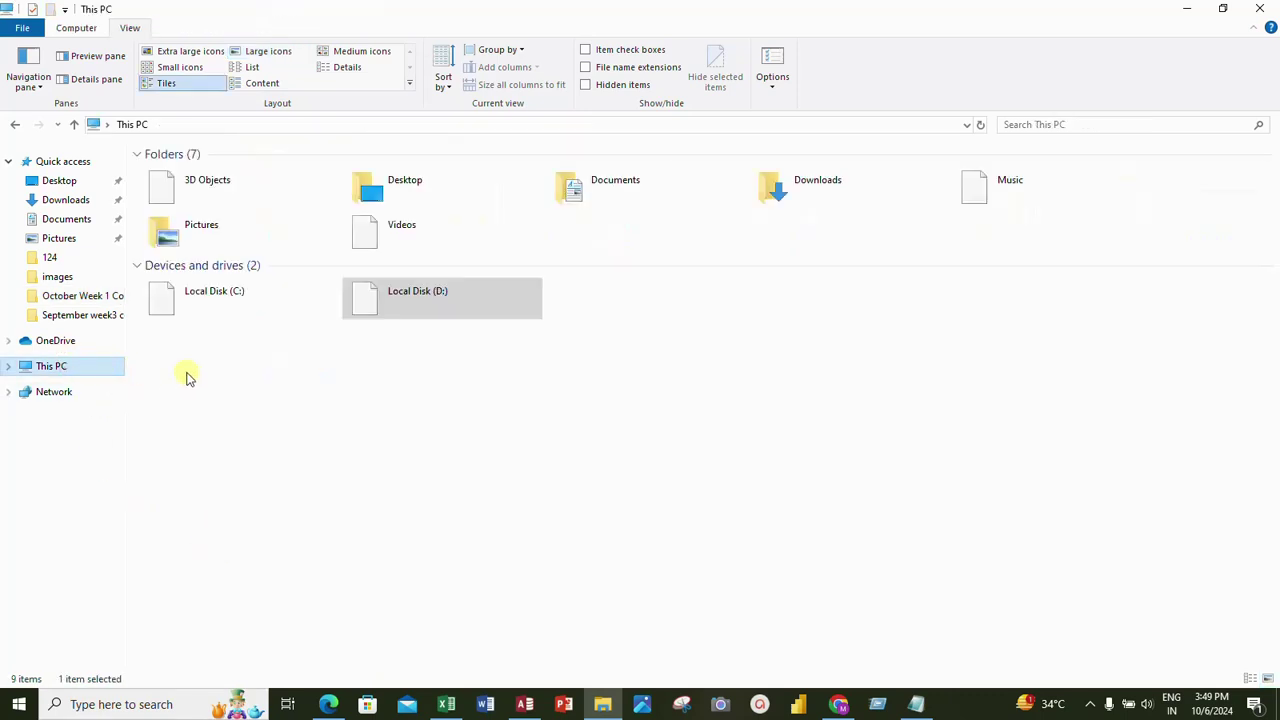
pyautogui.click(430, 293)
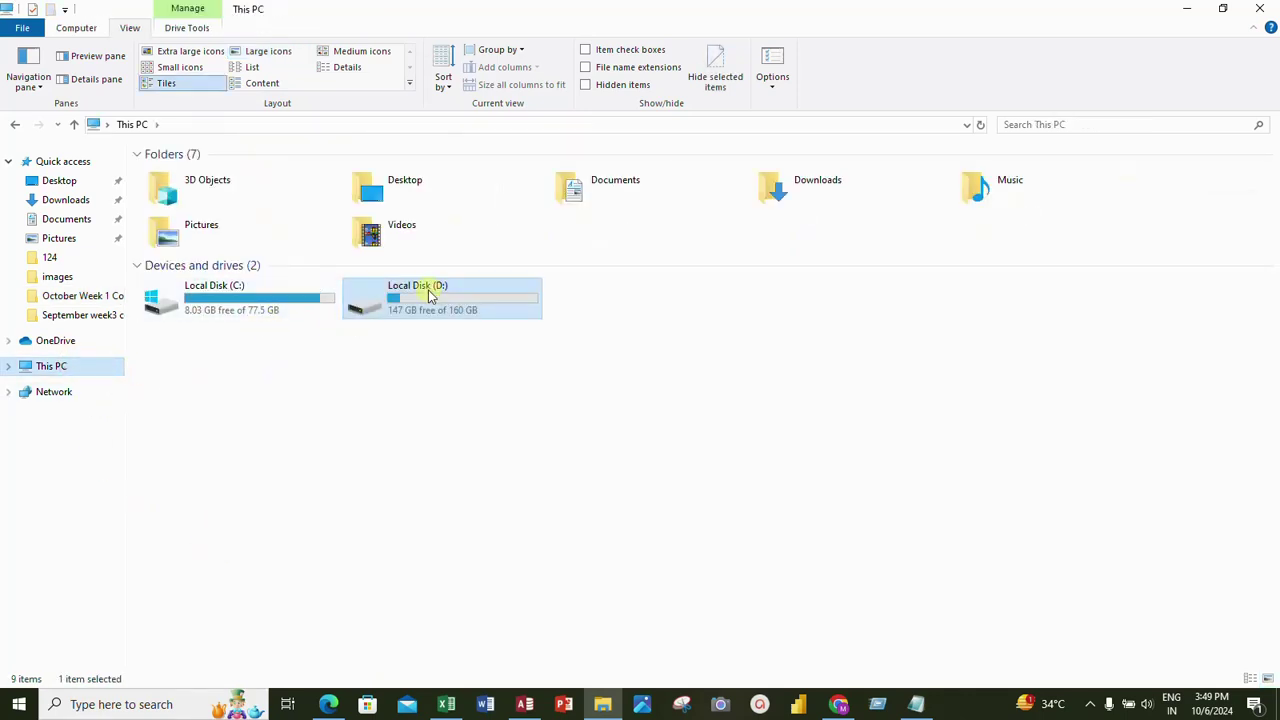
pyautogui.doubleClick(430, 297)
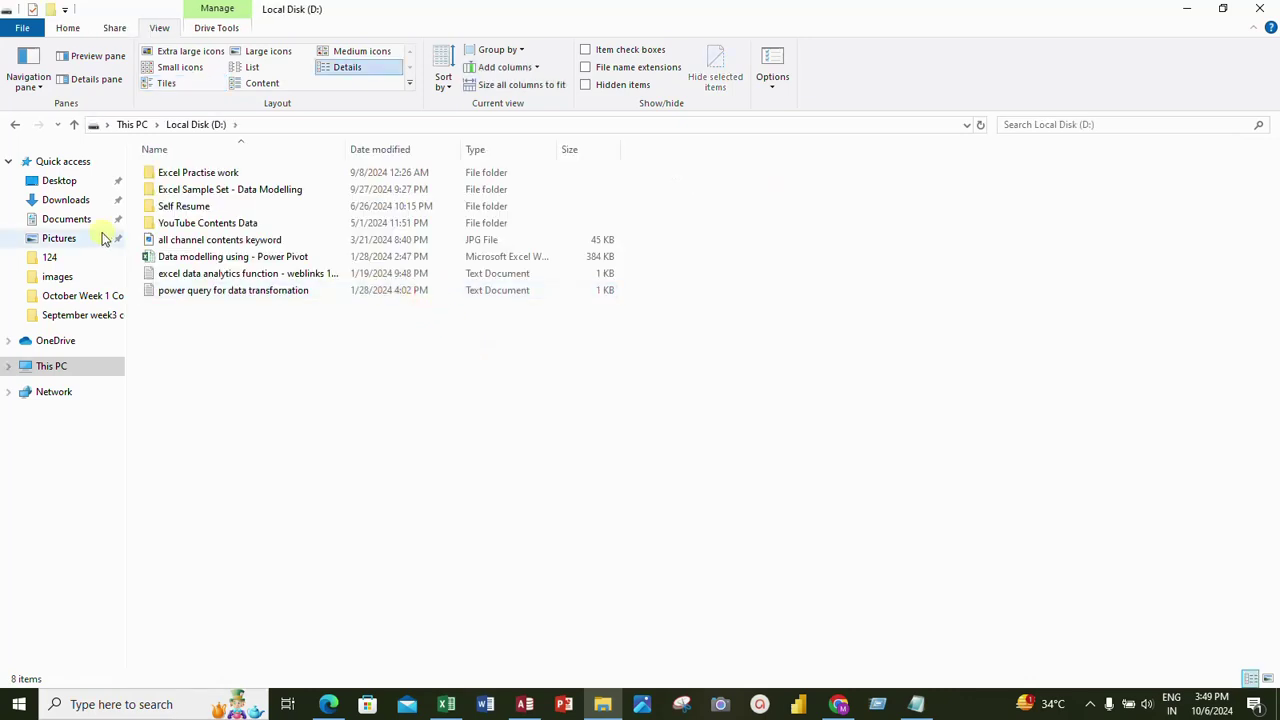
pyautogui.doubleClick(250, 224)
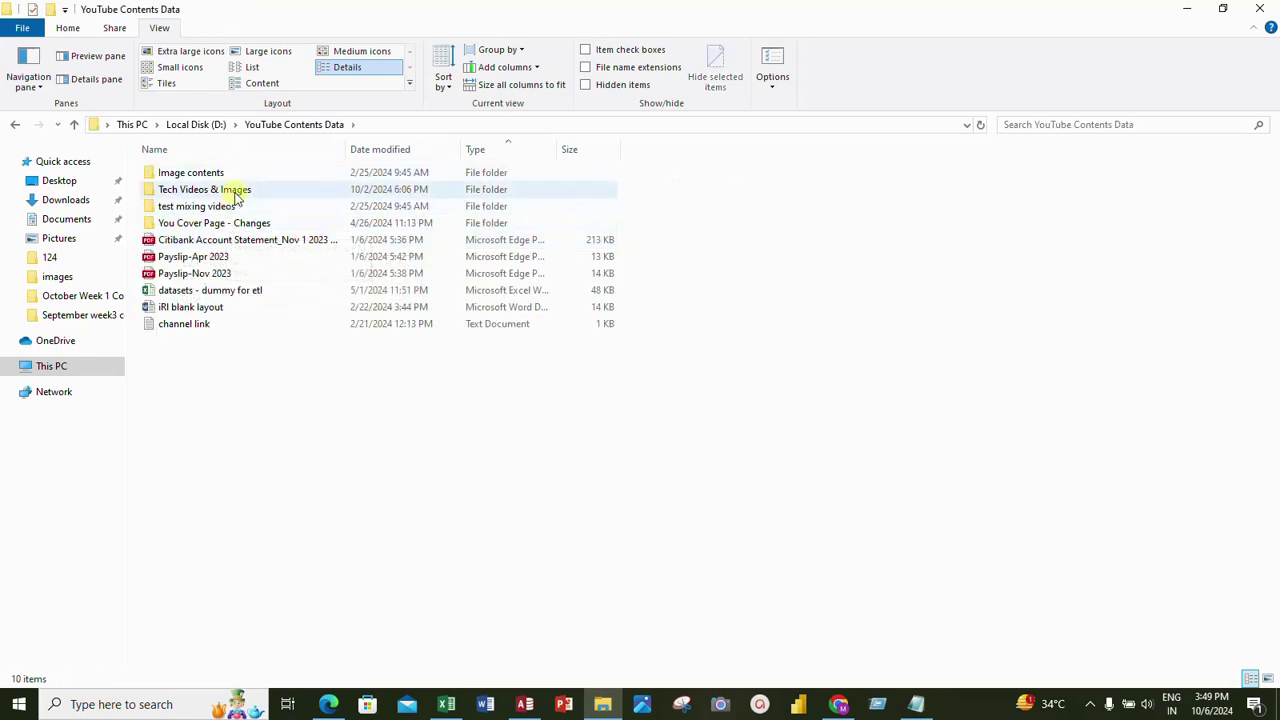
pyautogui.doubleClick(237, 197)
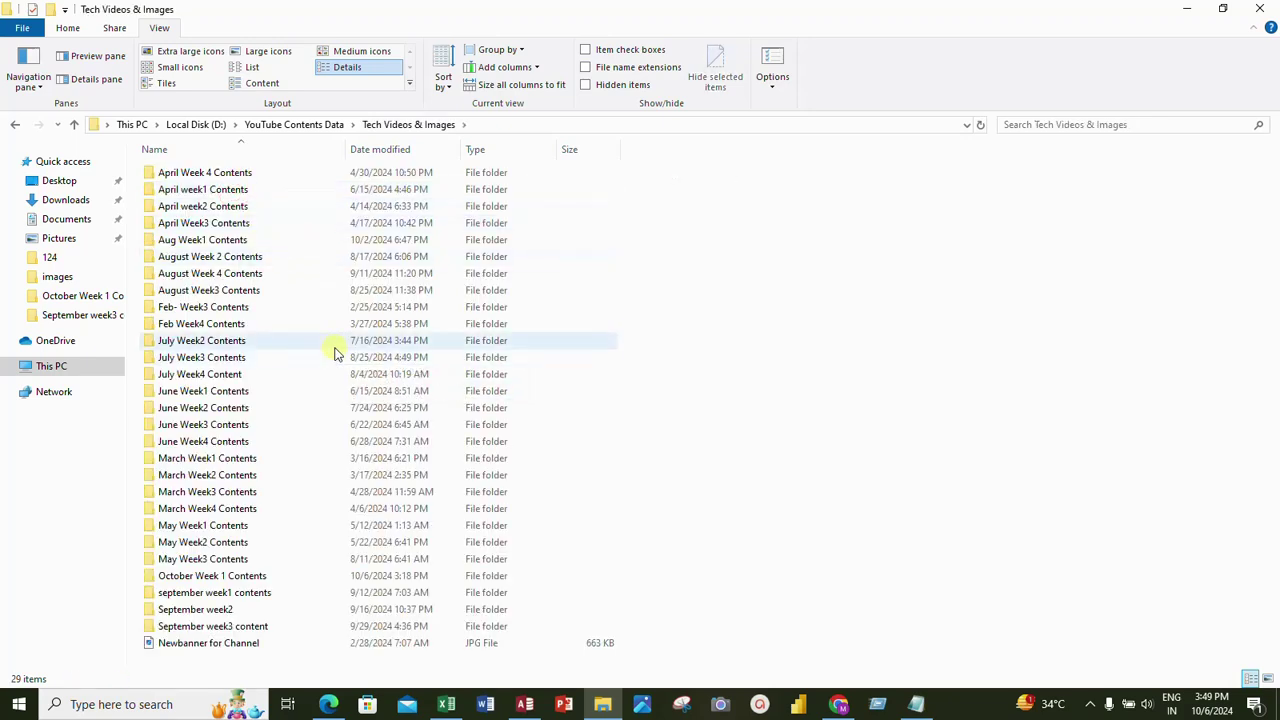
pyautogui.doubleClick(255, 577)
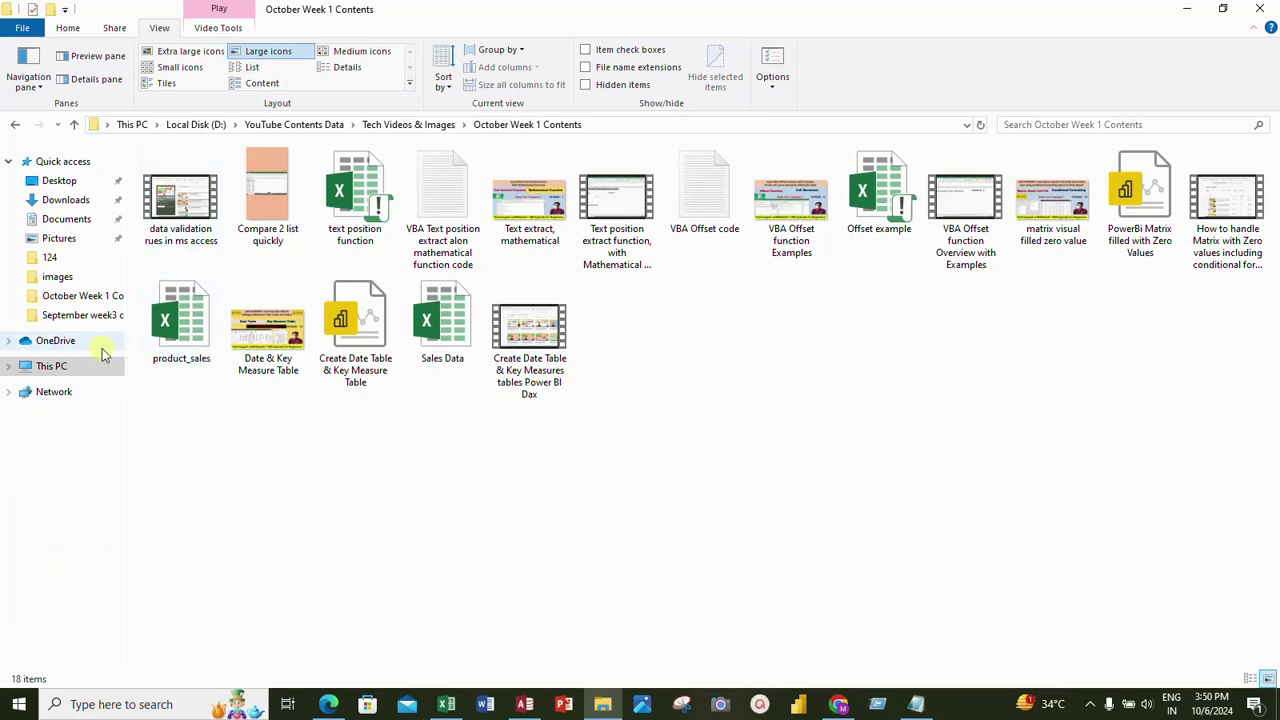
# Step: Return to the Tech Videos & Images folder, reopen October Week 1 Contents, and show its files in the Details layout
pyautogui.click(409, 124)
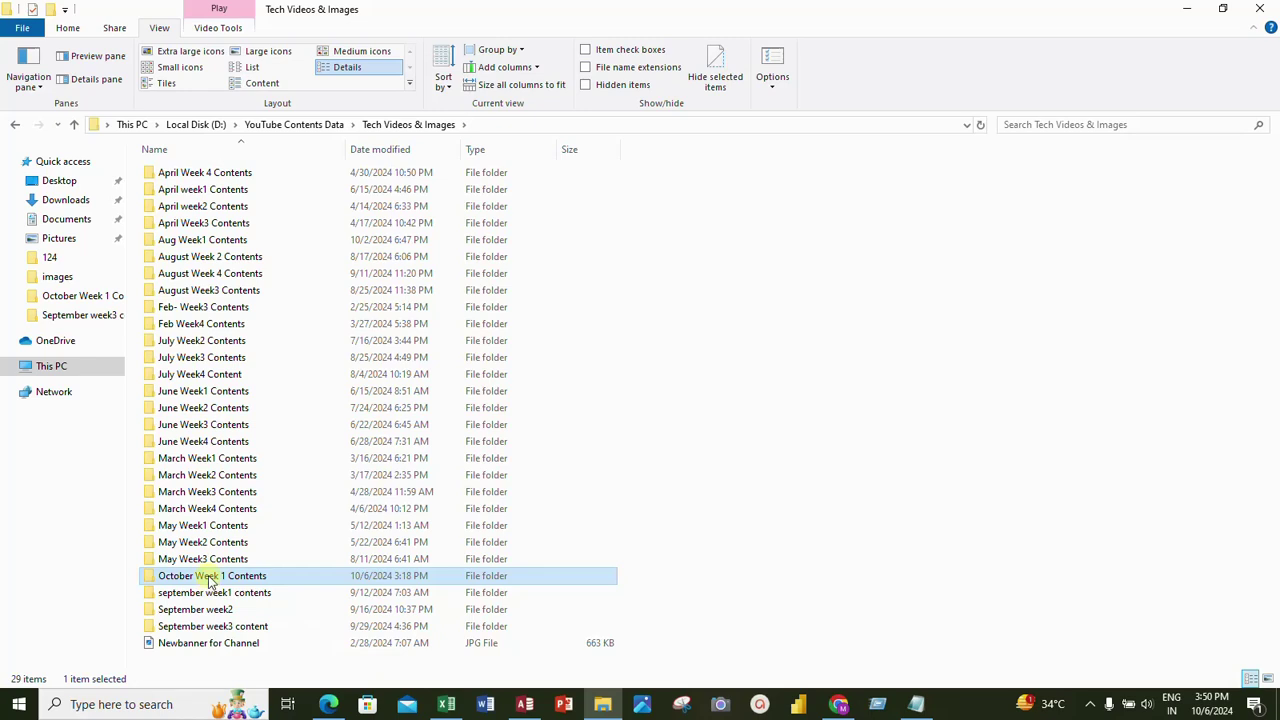
pyautogui.doubleClick(210, 578)
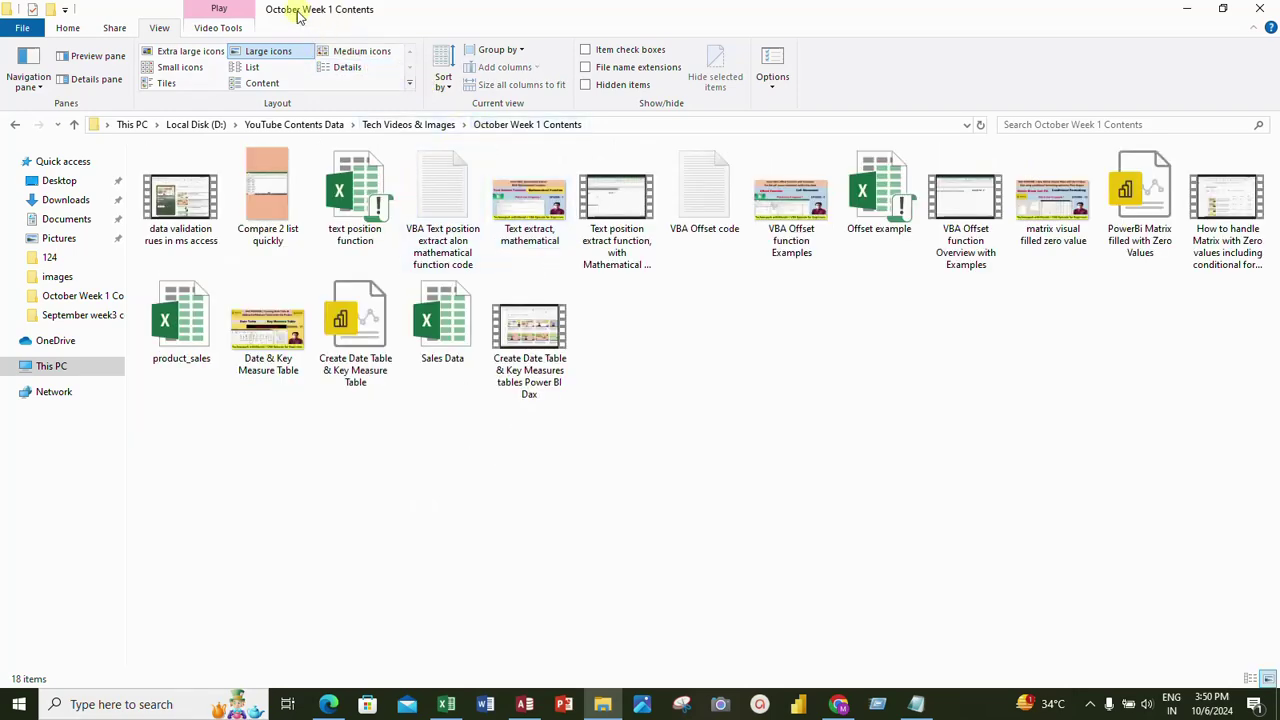
pyautogui.click(344, 72)
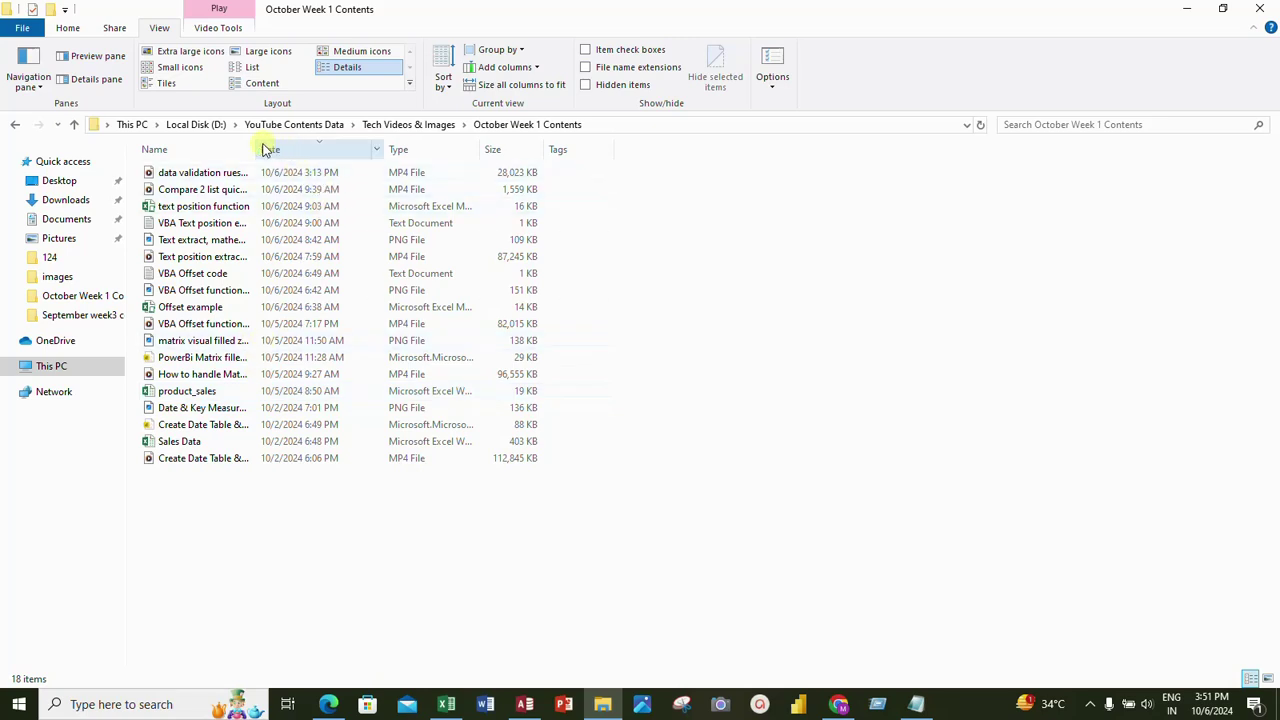
pyautogui.moveTo(270, 148)
pyautogui.mouseDown()
pyautogui.moveTo(486, 129)
pyautogui.moveTo(286, 150)
pyautogui.mouseUp()
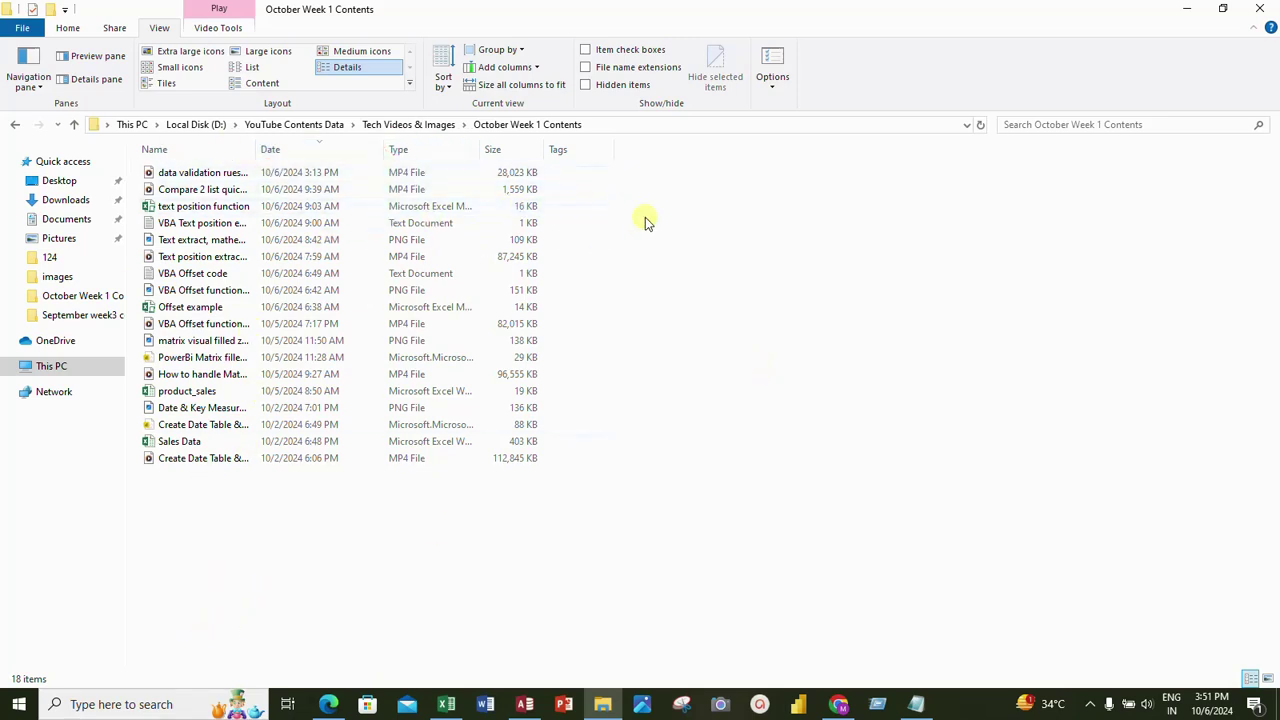
# Step: Examine which additional details are available for sorting the folder's files, then close the list without changing any
pyautogui.rightClick(640, 279)
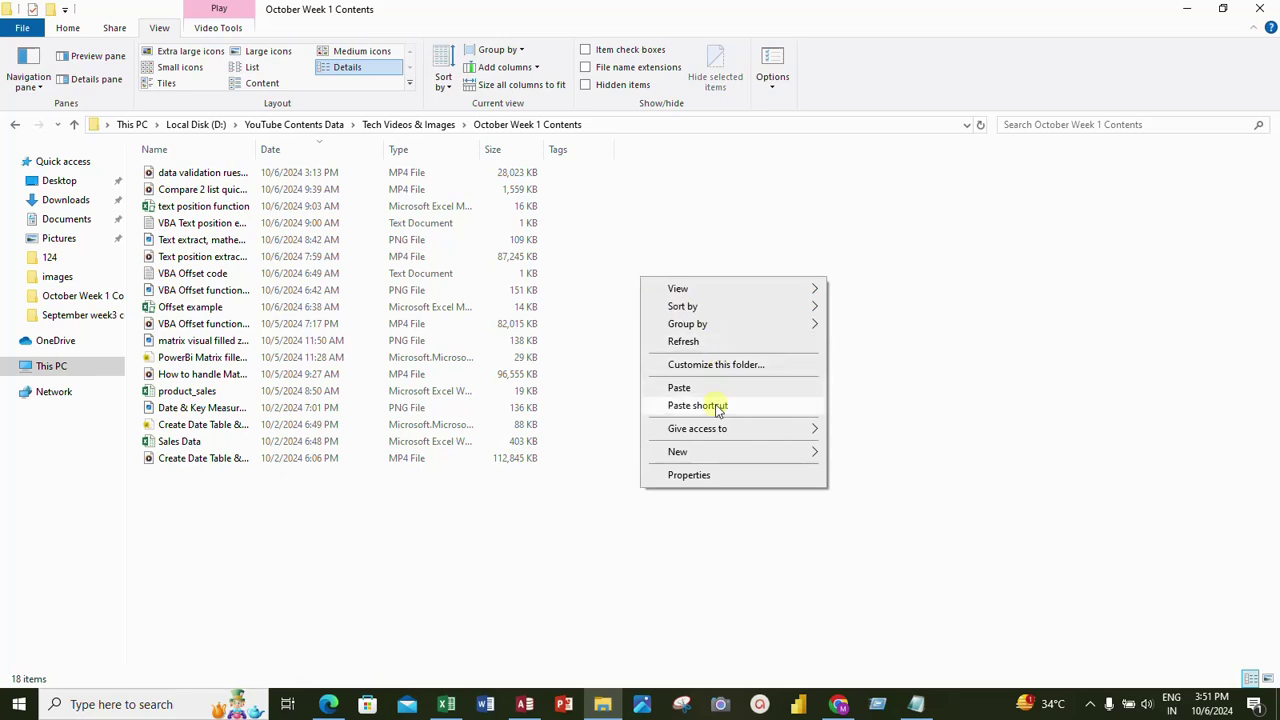
pyautogui.moveTo(713, 313)
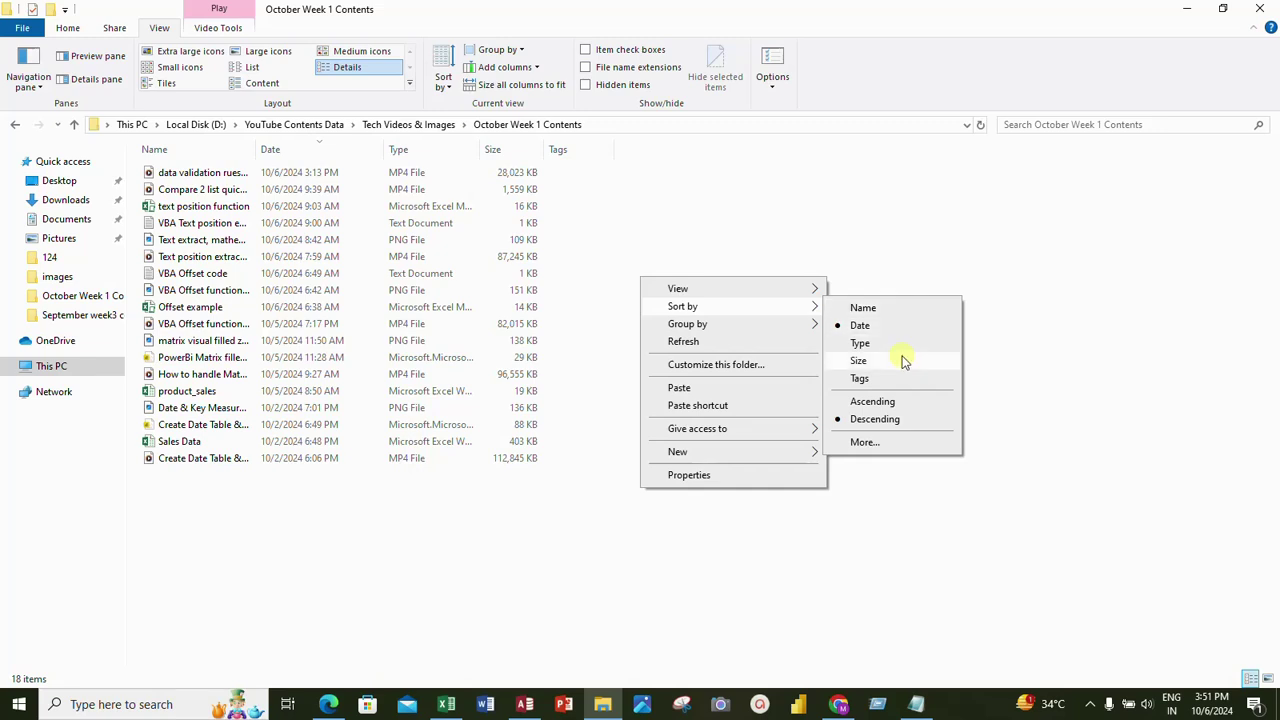
pyautogui.click(904, 443)
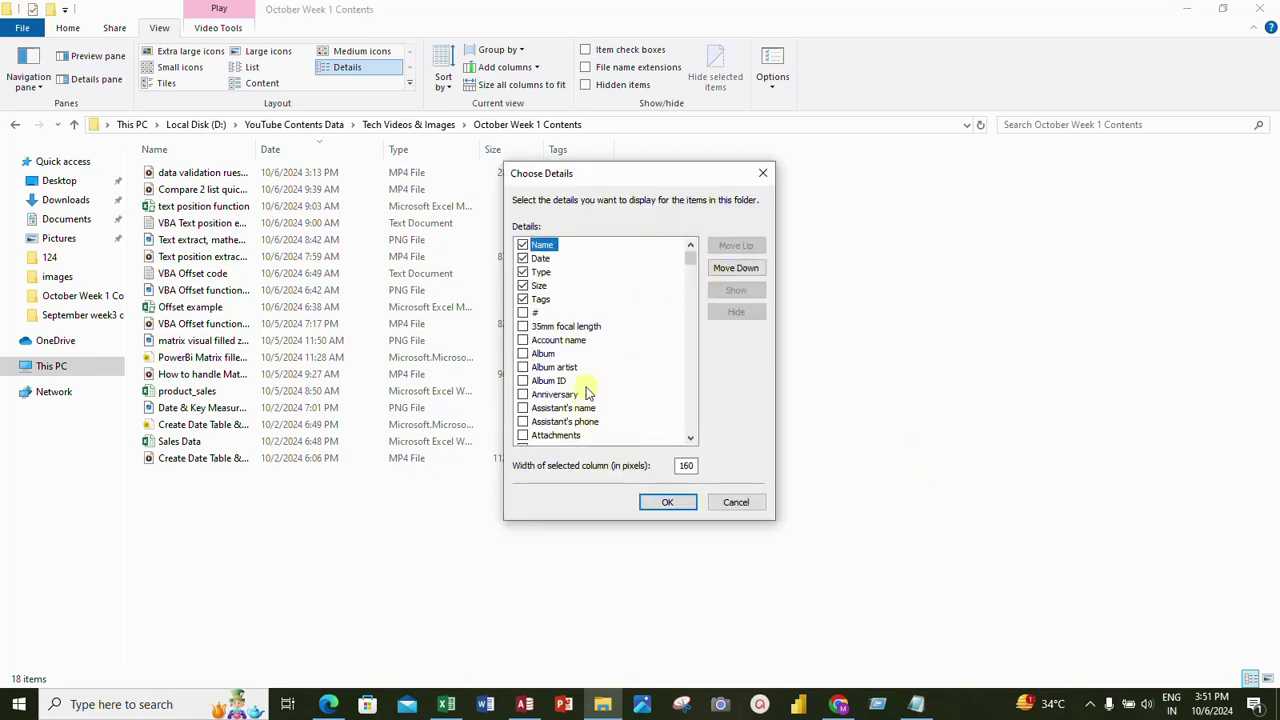
pyautogui.scroll(-20, 588, 394)
pyautogui.scroll(-5, 588, 394)
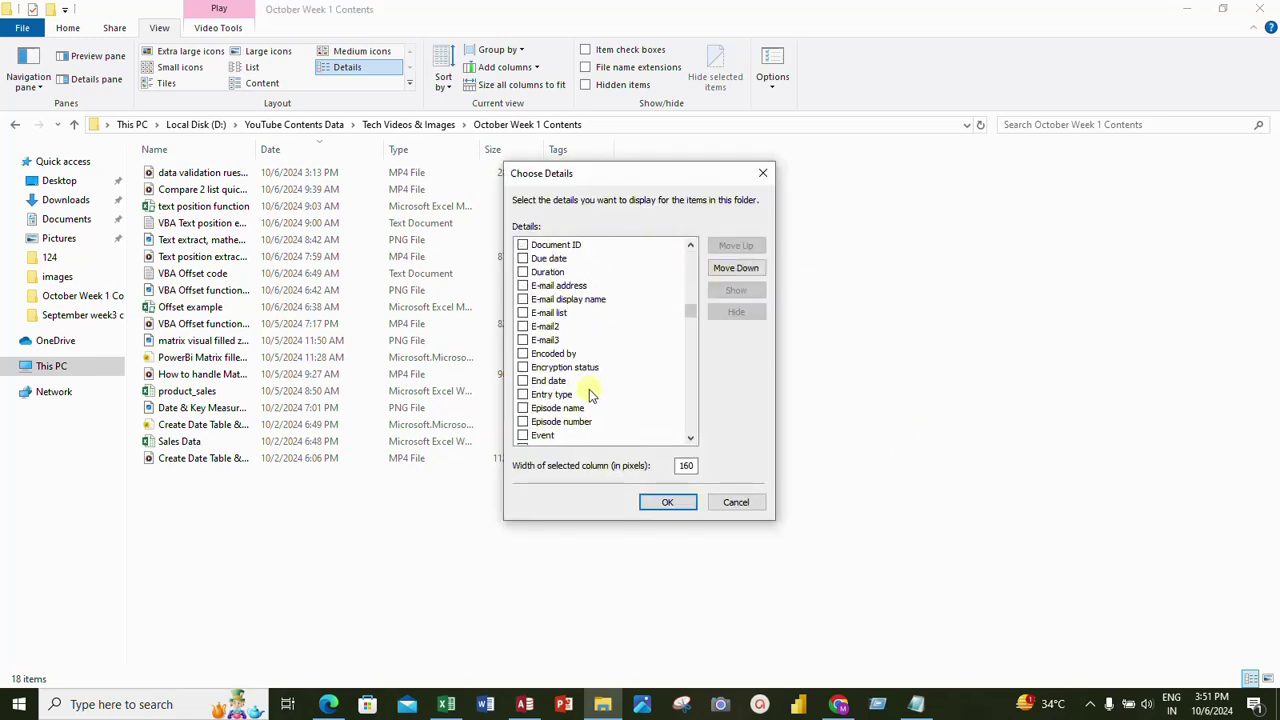
pyautogui.scroll(15, 600, 396)
pyautogui.scroll(4, 604, 397)
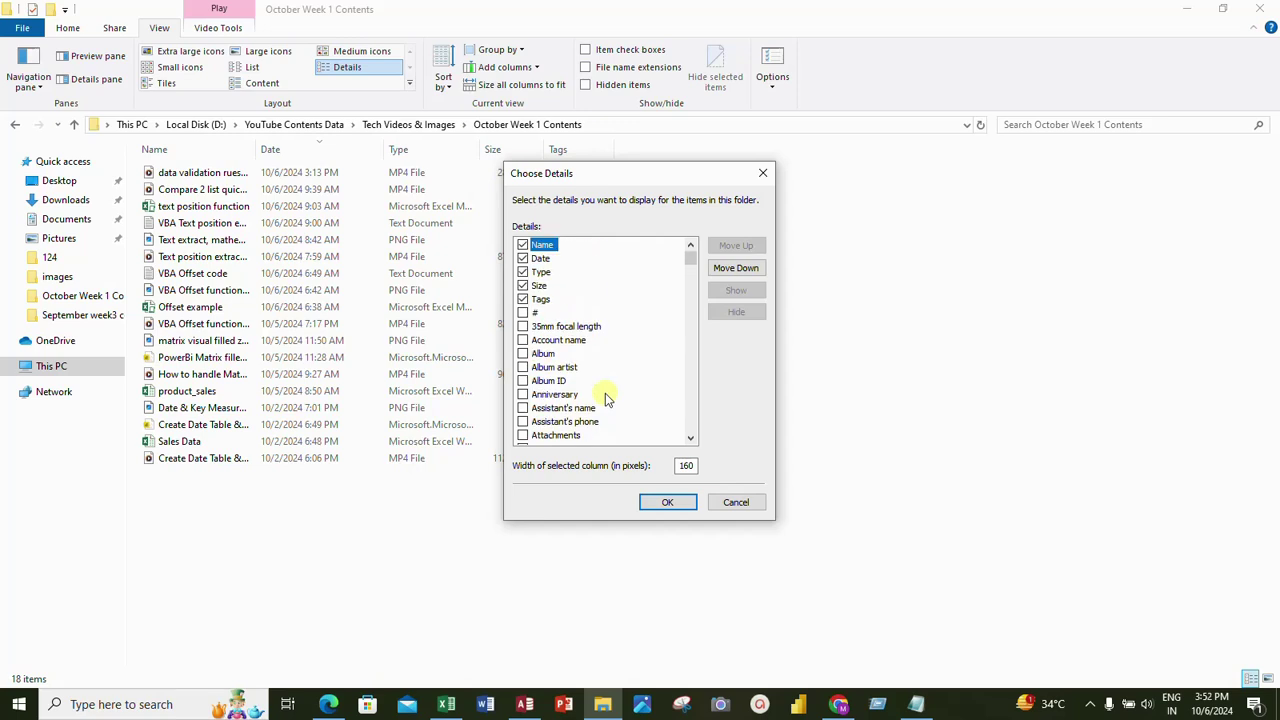
pyautogui.click(763, 174)
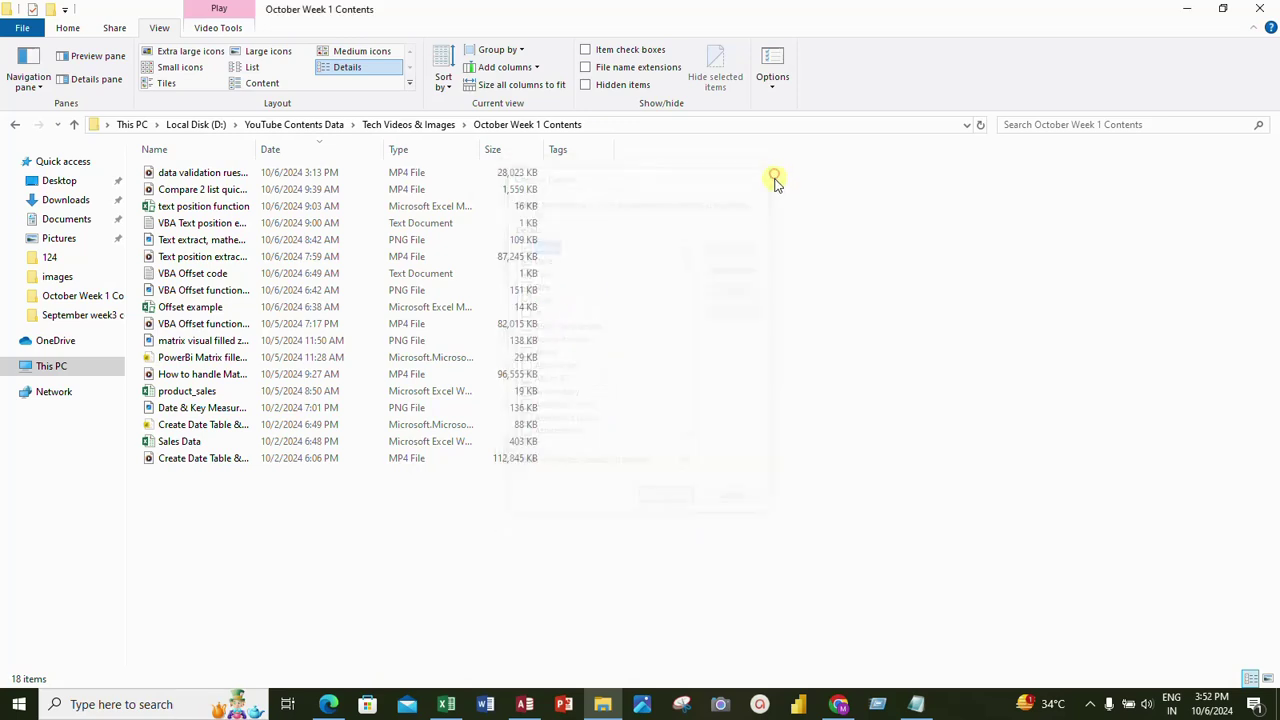
# Step: Sort the files by type and widen the Name column enough to show the full file names
pyautogui.rightClick(664, 270)
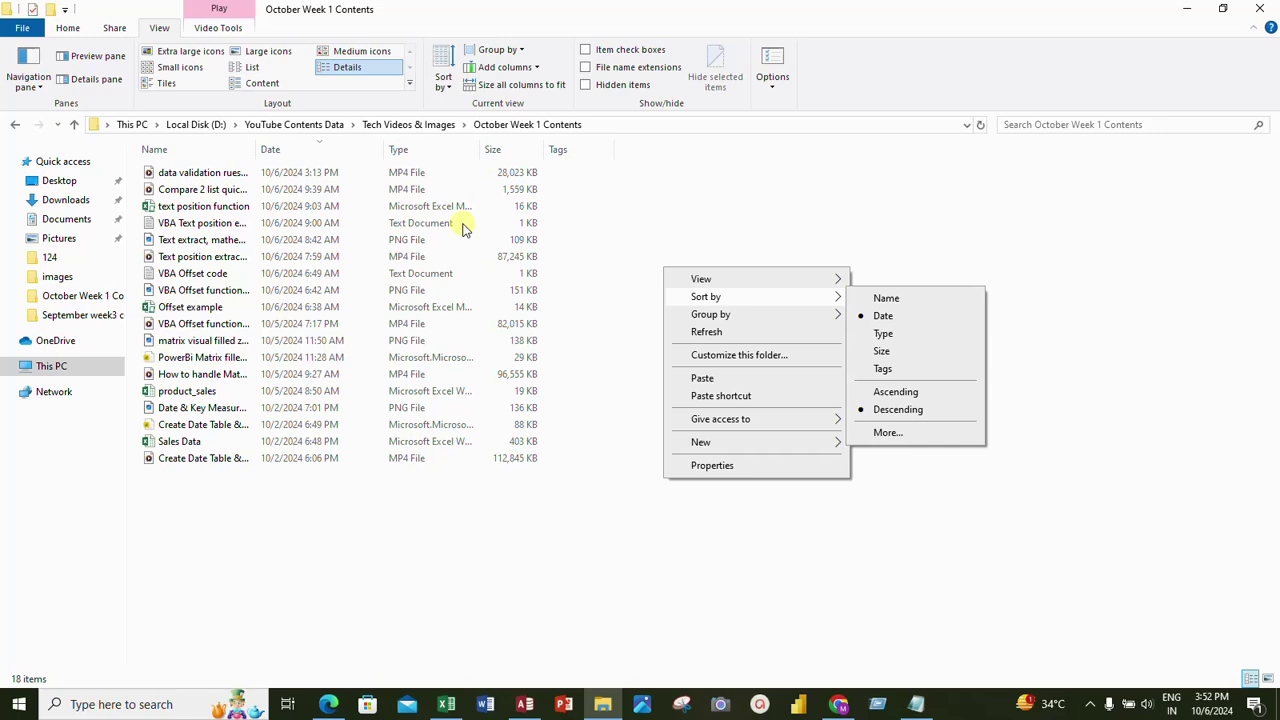
pyautogui.click(926, 340)
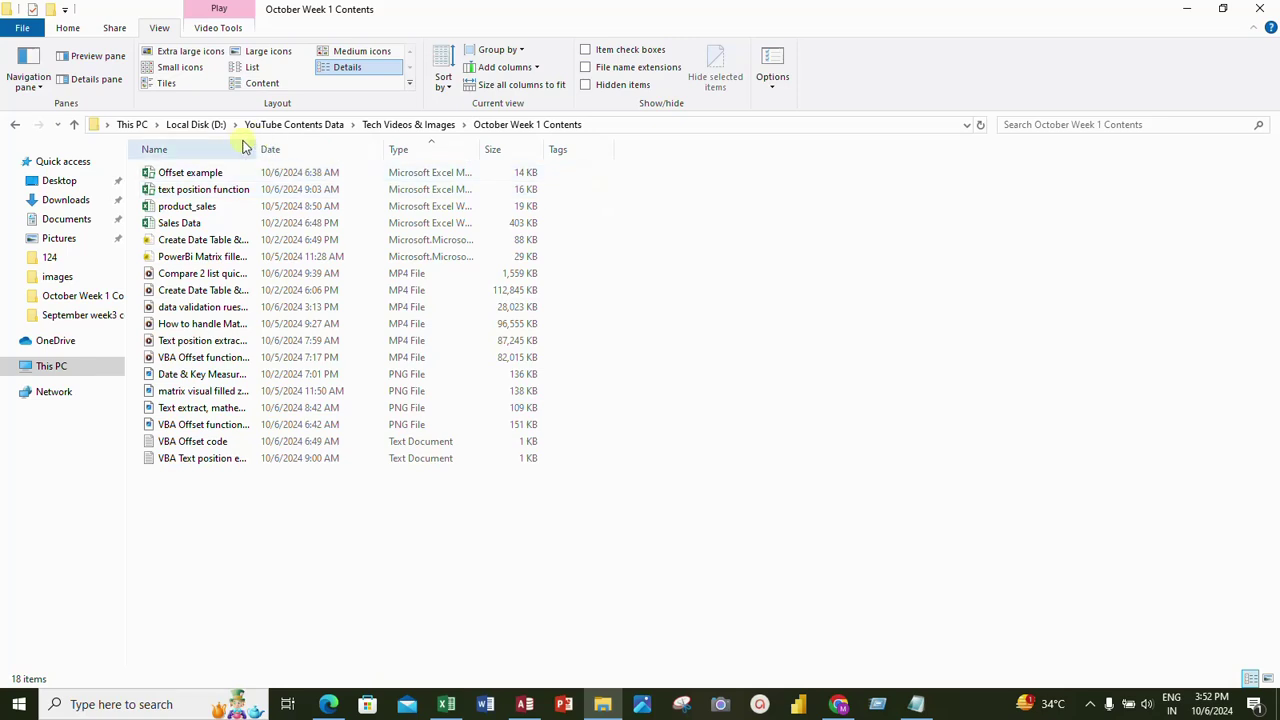
pyautogui.moveTo(257, 147); pyautogui.dragTo(563, 100)
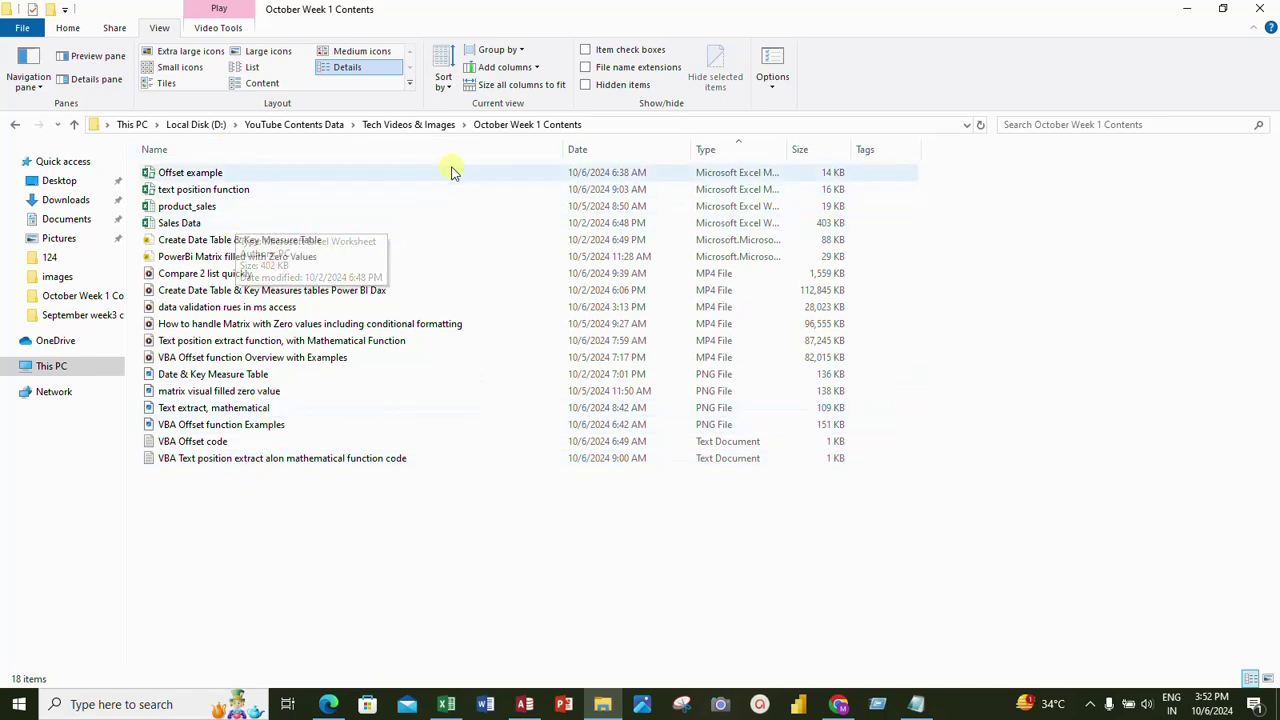
pyautogui.moveTo(566, 149); pyautogui.dragTo(496, 148)
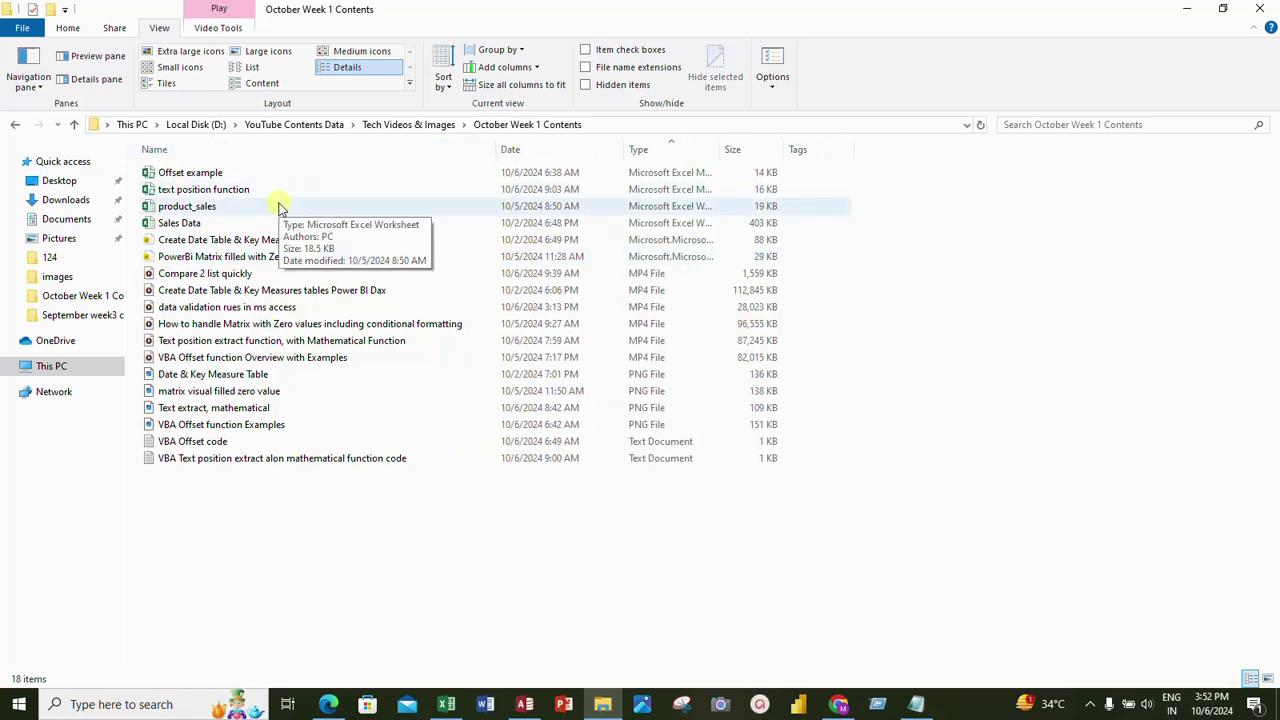
# Step: Sort the files in the October Week 1 Contents folder by date, newest first
pyautogui.rightClick(907, 236)
pyautogui.moveTo(946, 266)
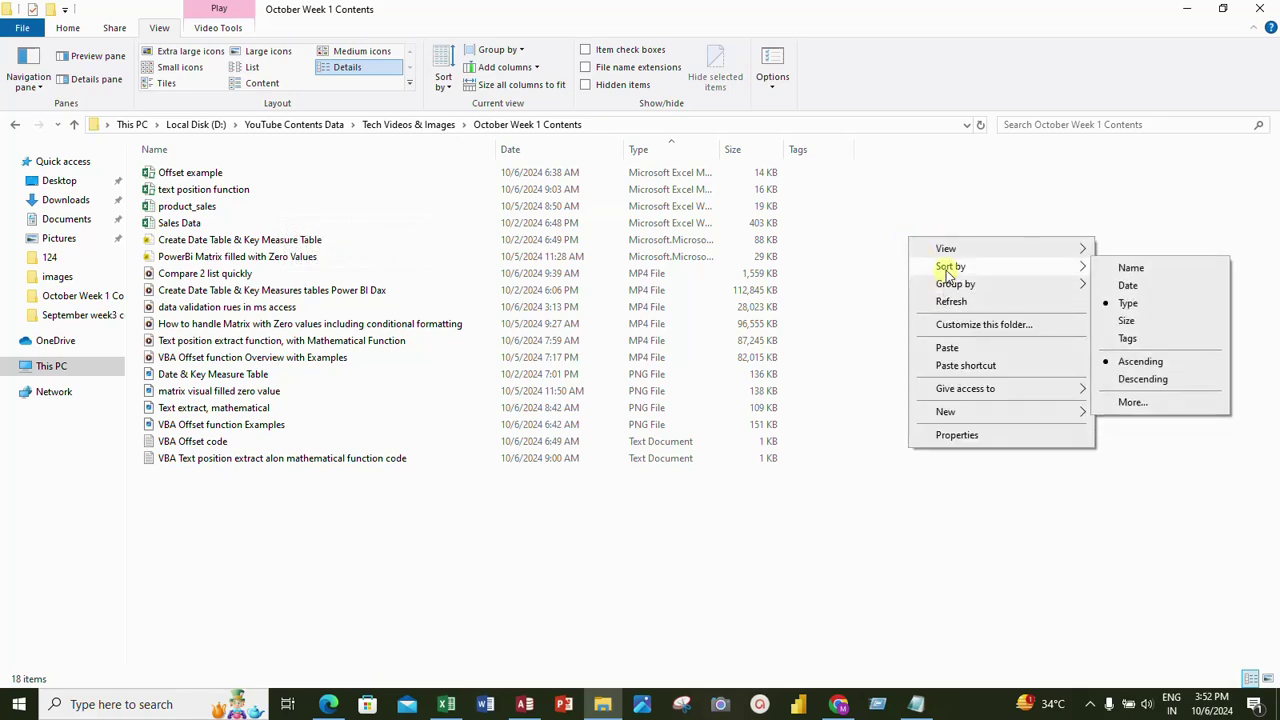
pyautogui.click(1114, 286)
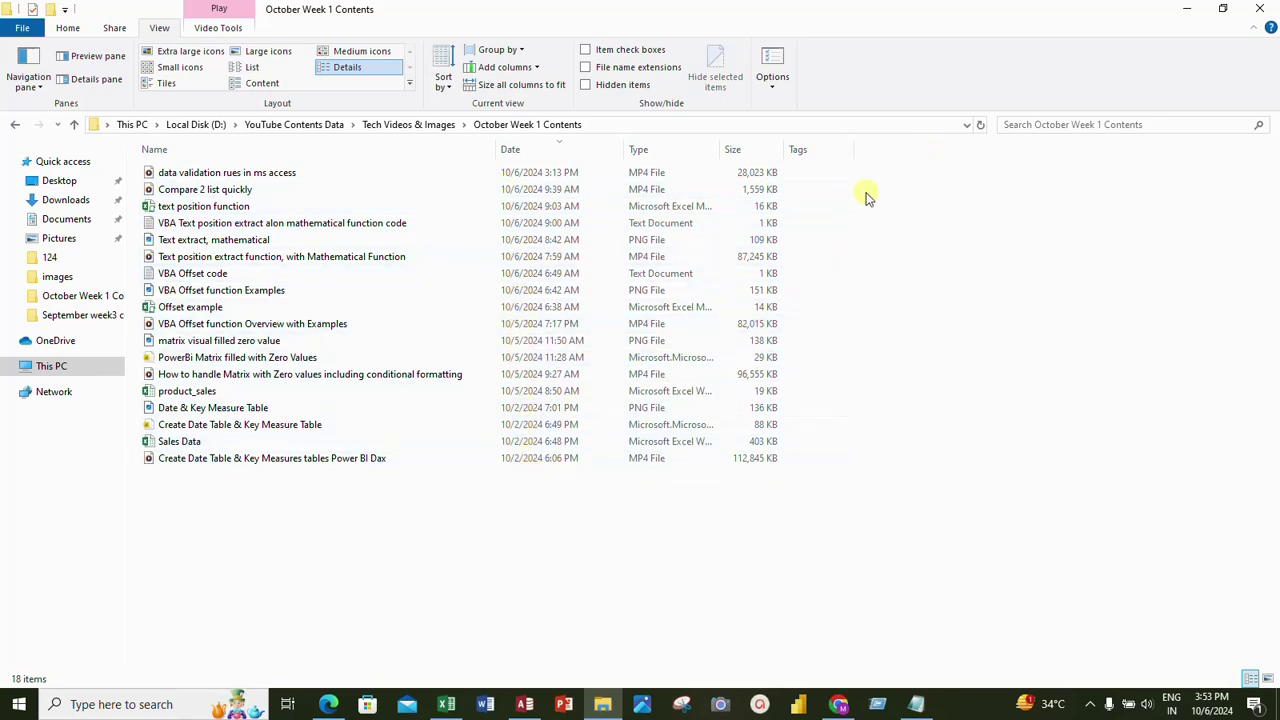
# Step: Sort the files in the October Week 1 Contents folder by size, largest first
pyautogui.rightClick(908, 205)
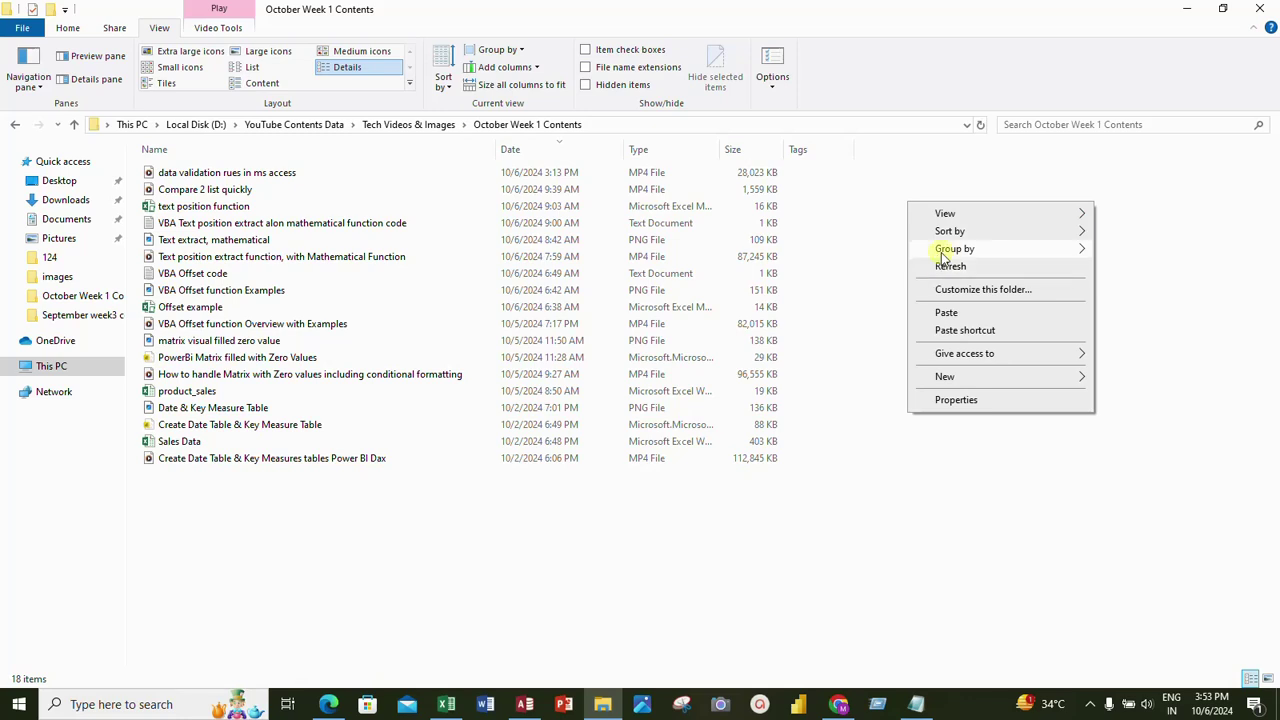
pyautogui.moveTo(942, 257)
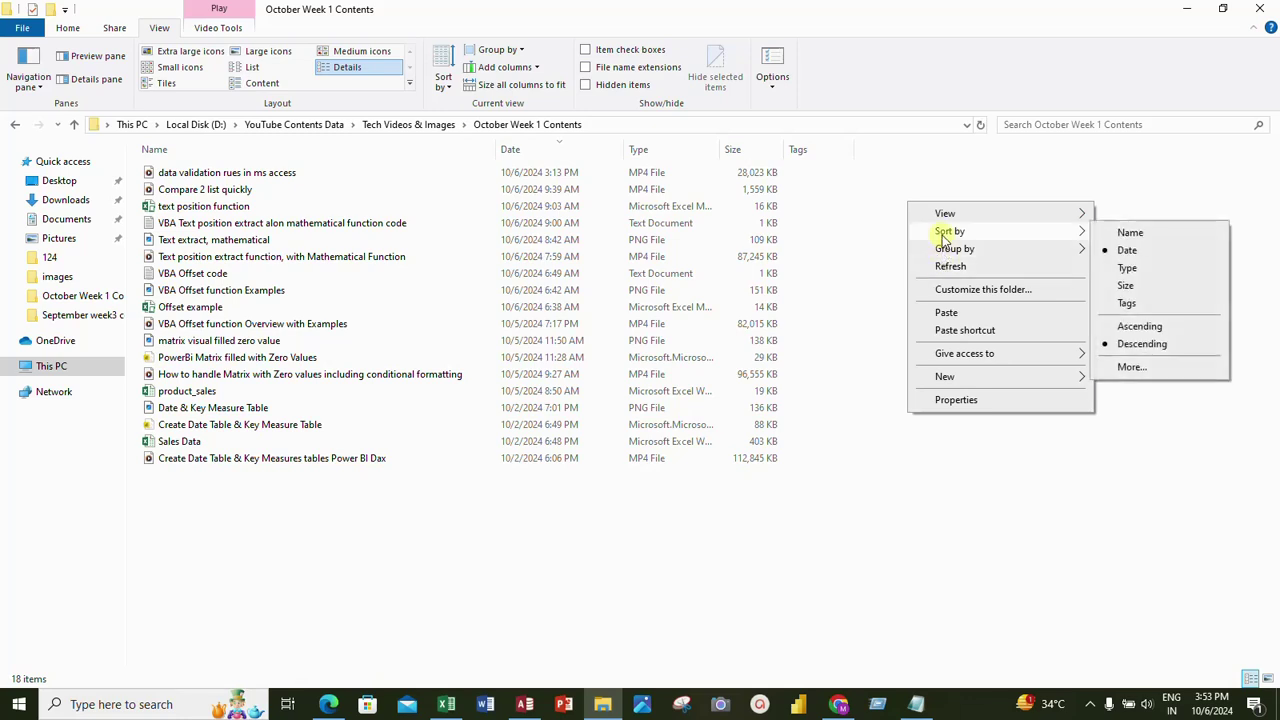
pyautogui.moveTo(1078, 246)
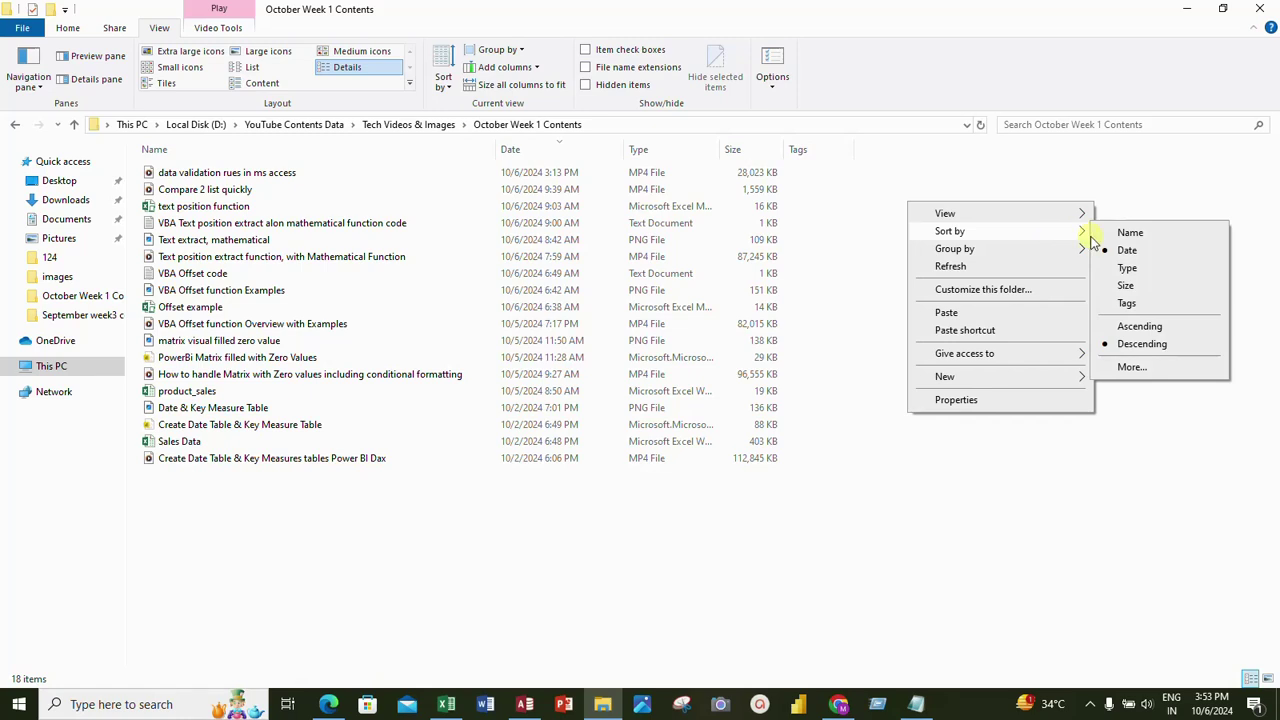
pyautogui.click(1127, 286)
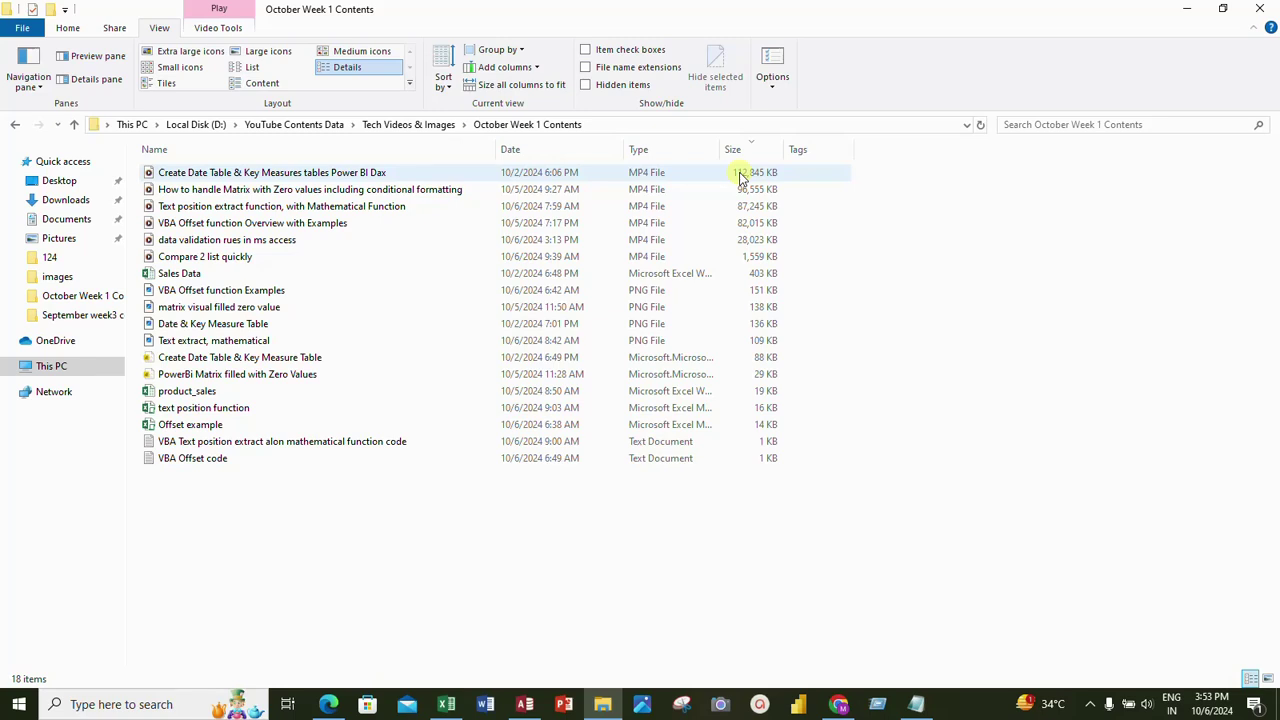
# Step: Move through the size-sorted files one by one to compare their sizes
pyautogui.press('Down')
pyautogui.press('Down')
pyautogui.press('Down')
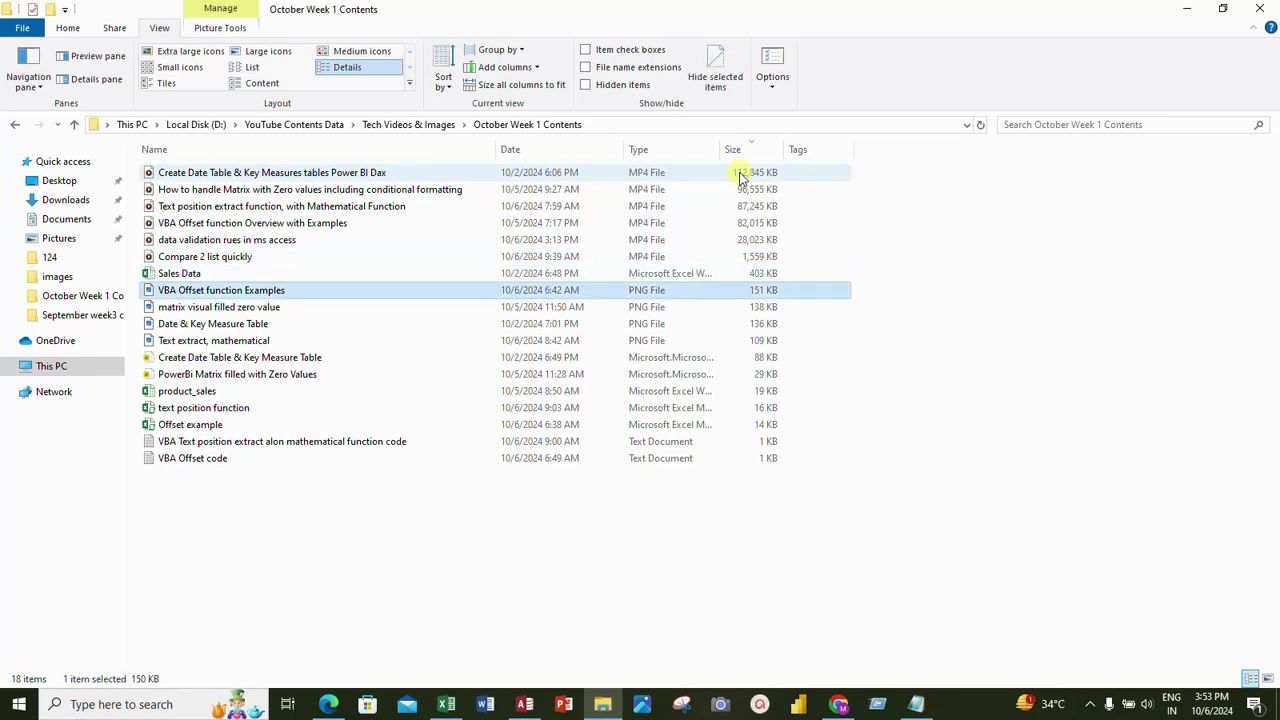
pyautogui.press('Up')
pyautogui.press('Up')
pyautogui.press('Up')
pyautogui.press('Up')
pyautogui.press('Up')
pyautogui.press('Up')
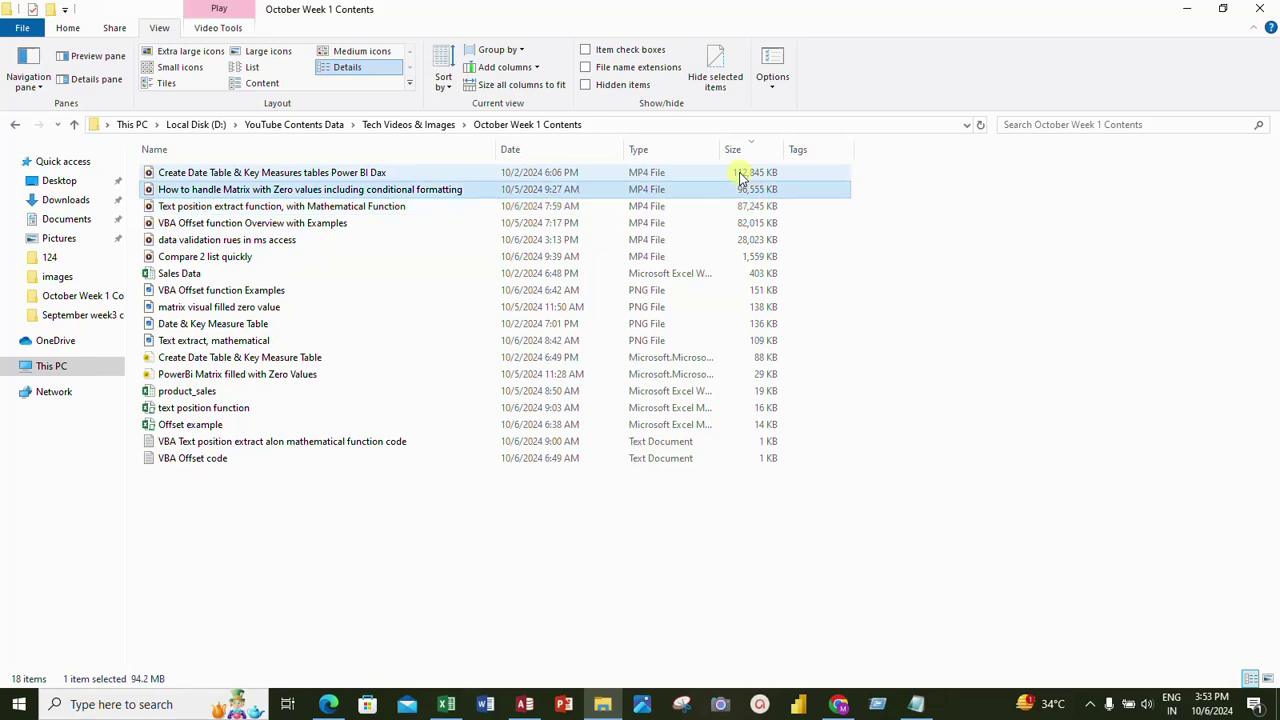
pyautogui.press('Down')
pyautogui.press('Down')
pyautogui.press('Down')
pyautogui.press('Down')
pyautogui.press('Down')
pyautogui.press('Down')
pyautogui.press('Down')
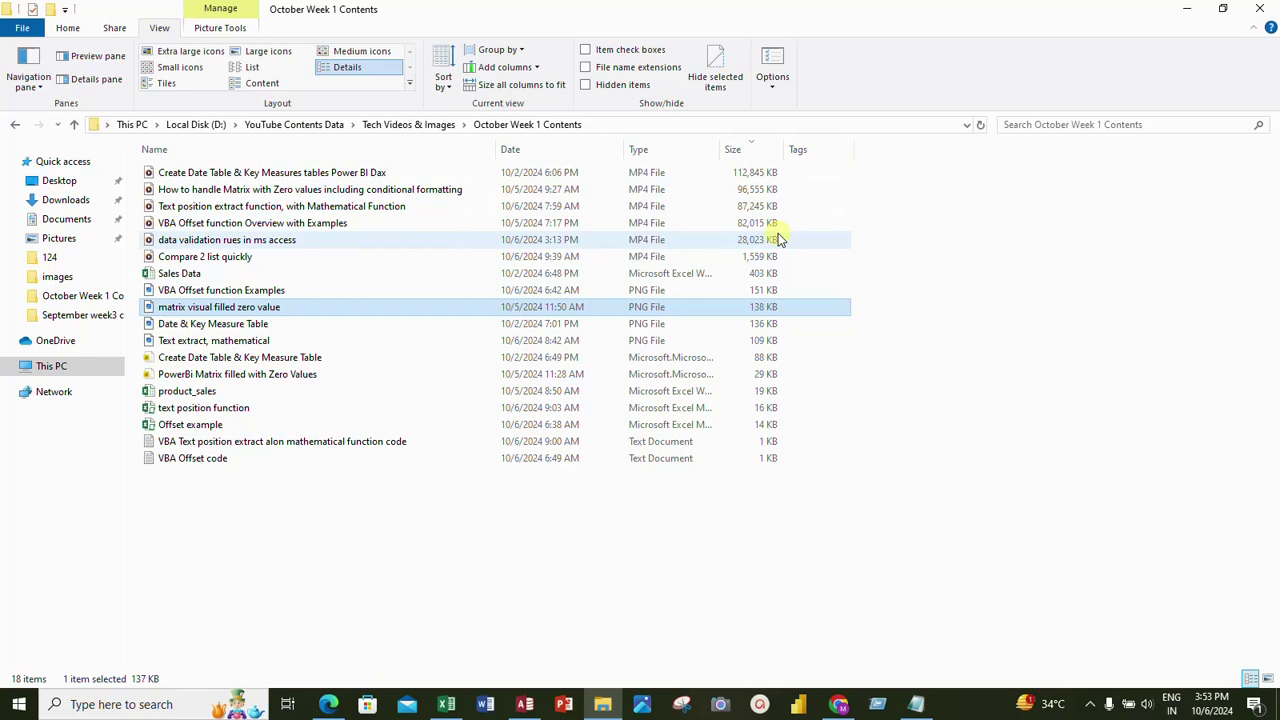
# Step: Sort the files in the October Week 1 Contents folder alphabetically by name
pyautogui.rightClick(916, 204)
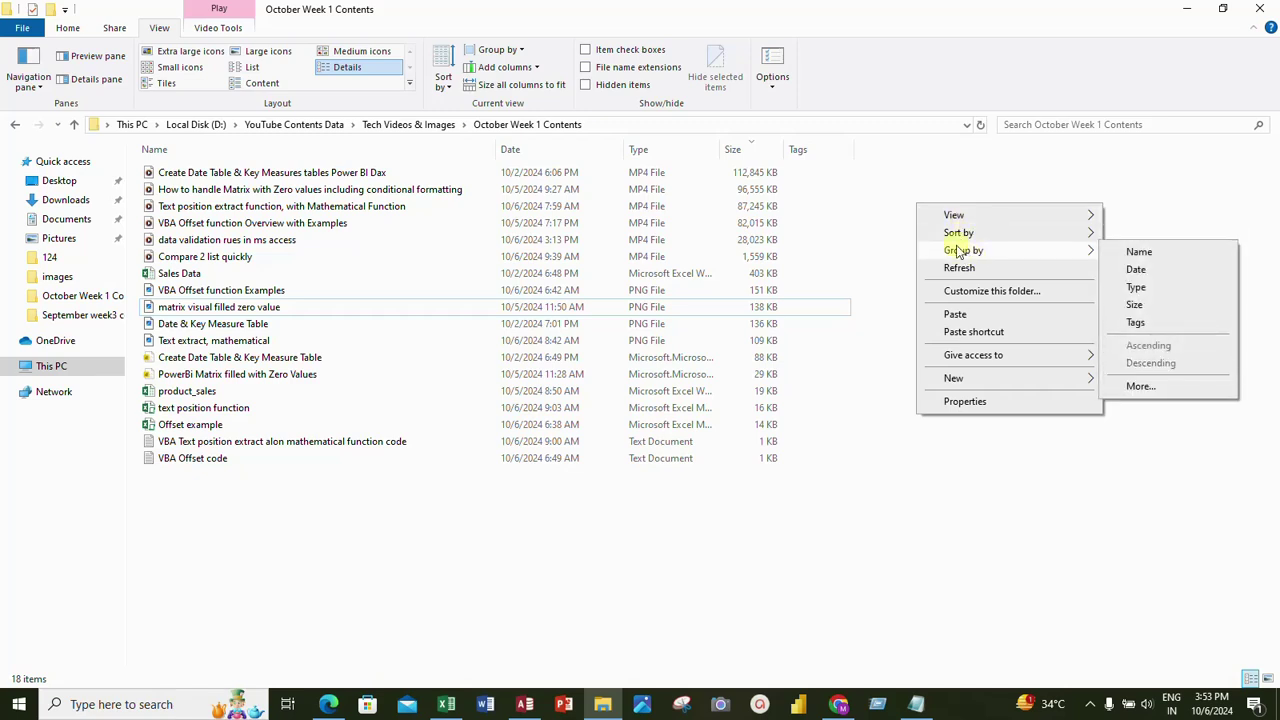
pyautogui.moveTo(985, 233)
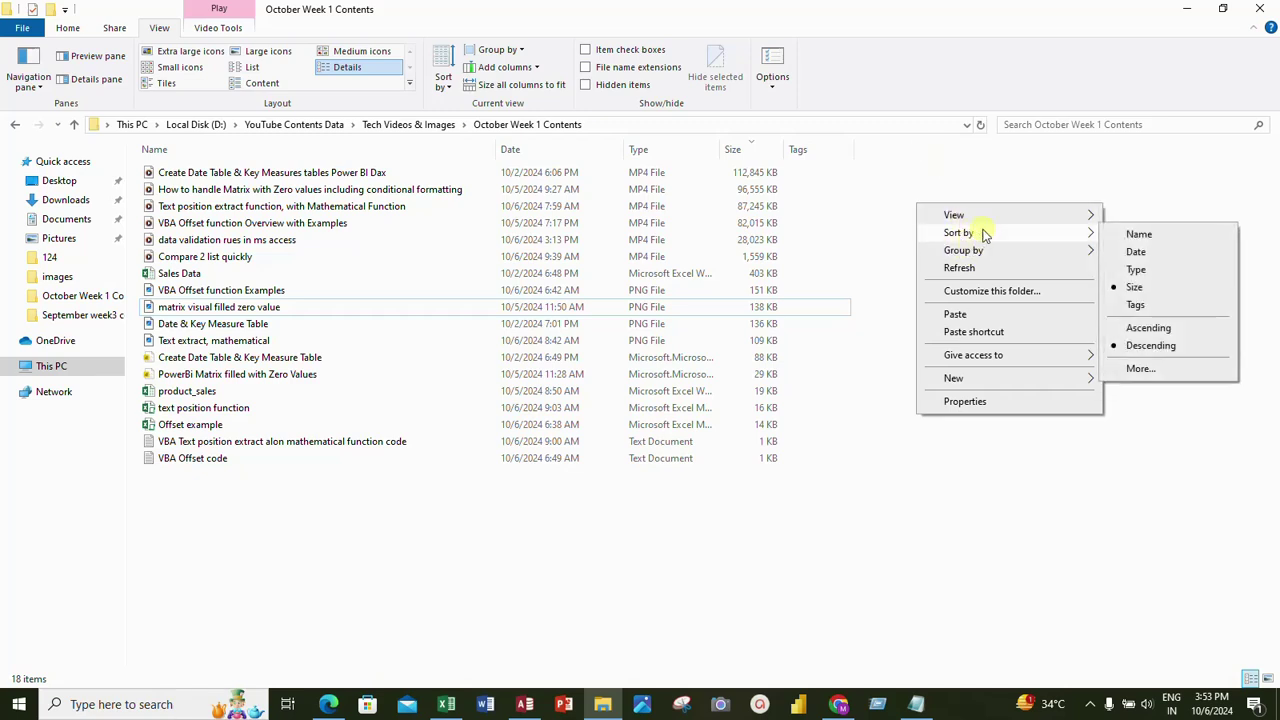
pyautogui.click(1141, 235)
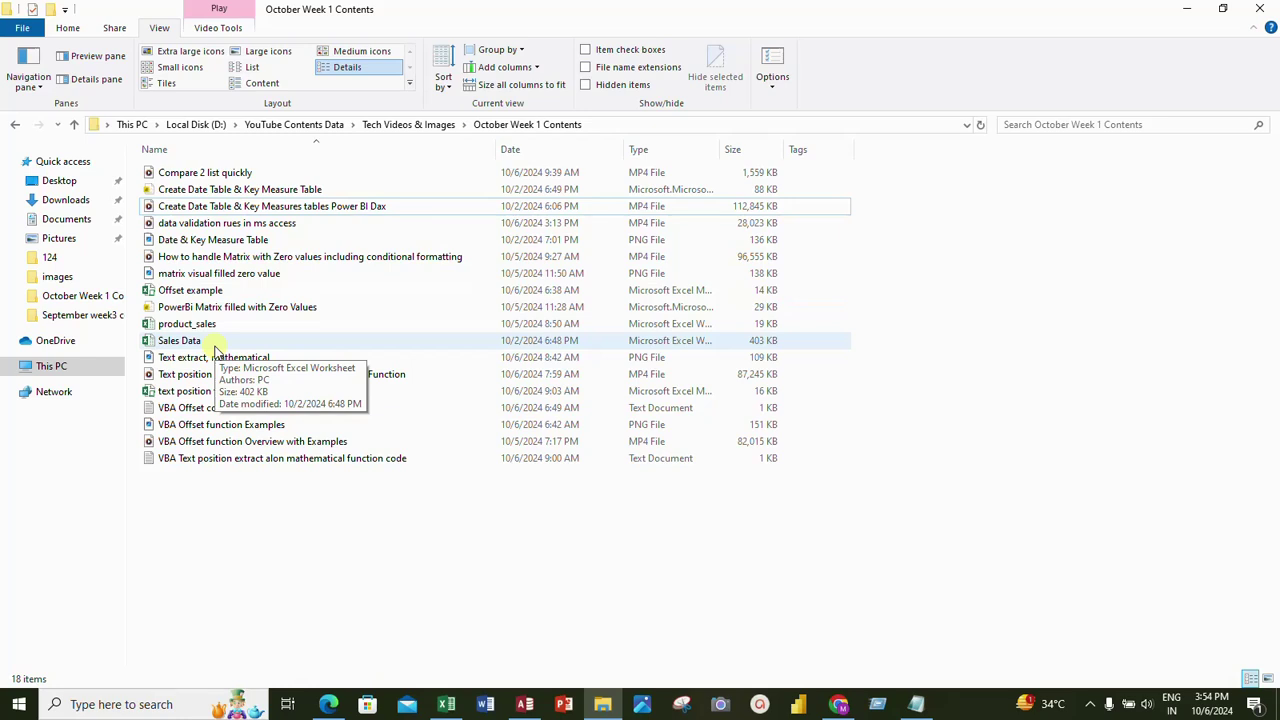
# Step: Sort the name-ordered files by type again
pyautogui.rightClick(913, 184)
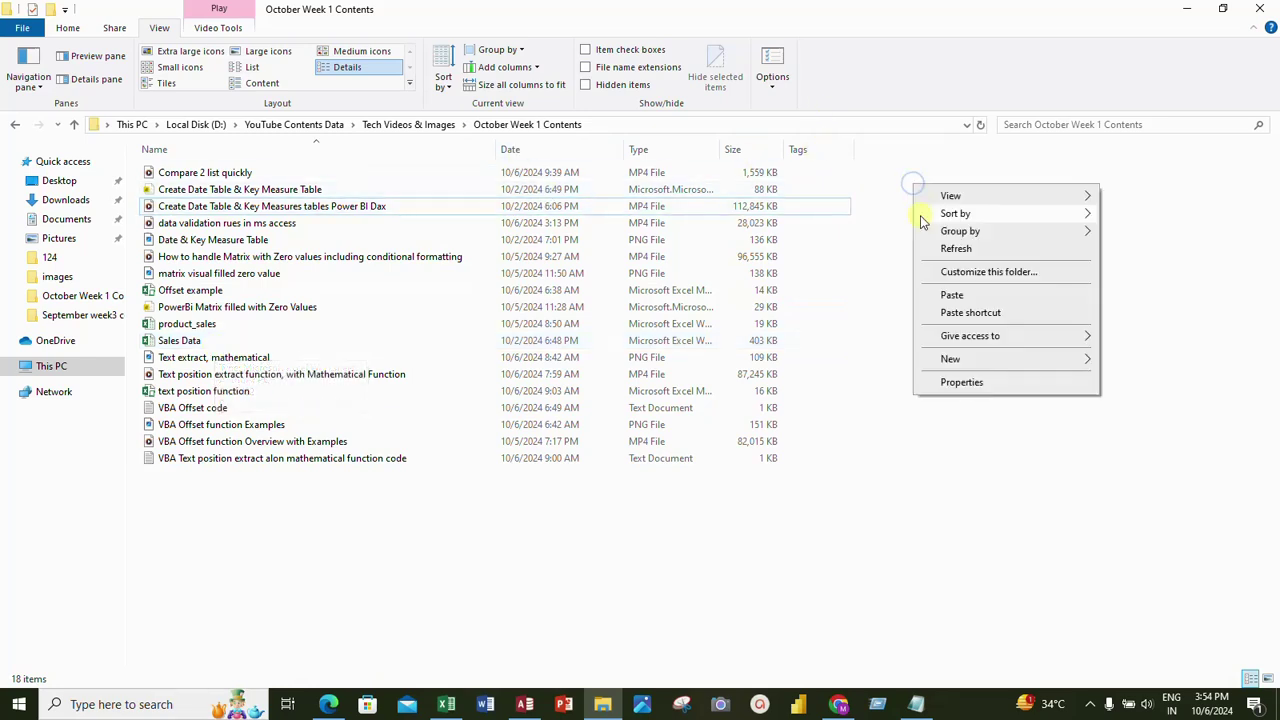
pyautogui.moveTo(921, 215)
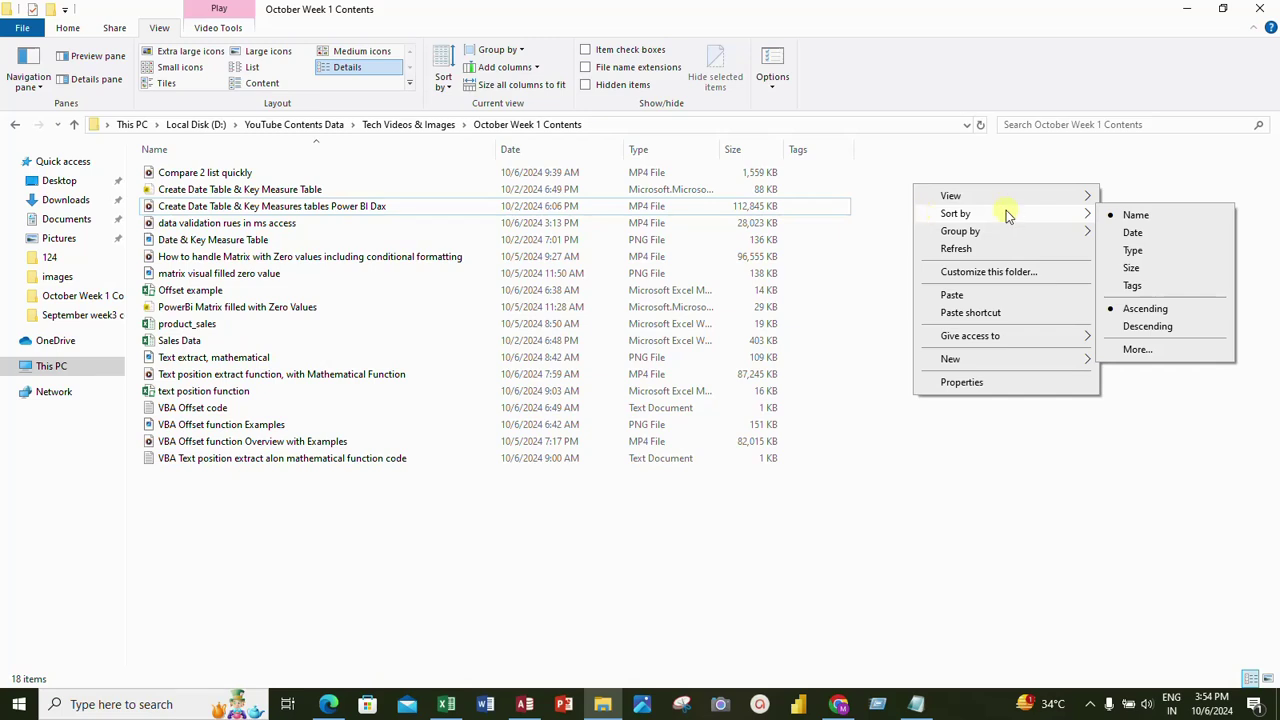
pyautogui.click(1126, 251)
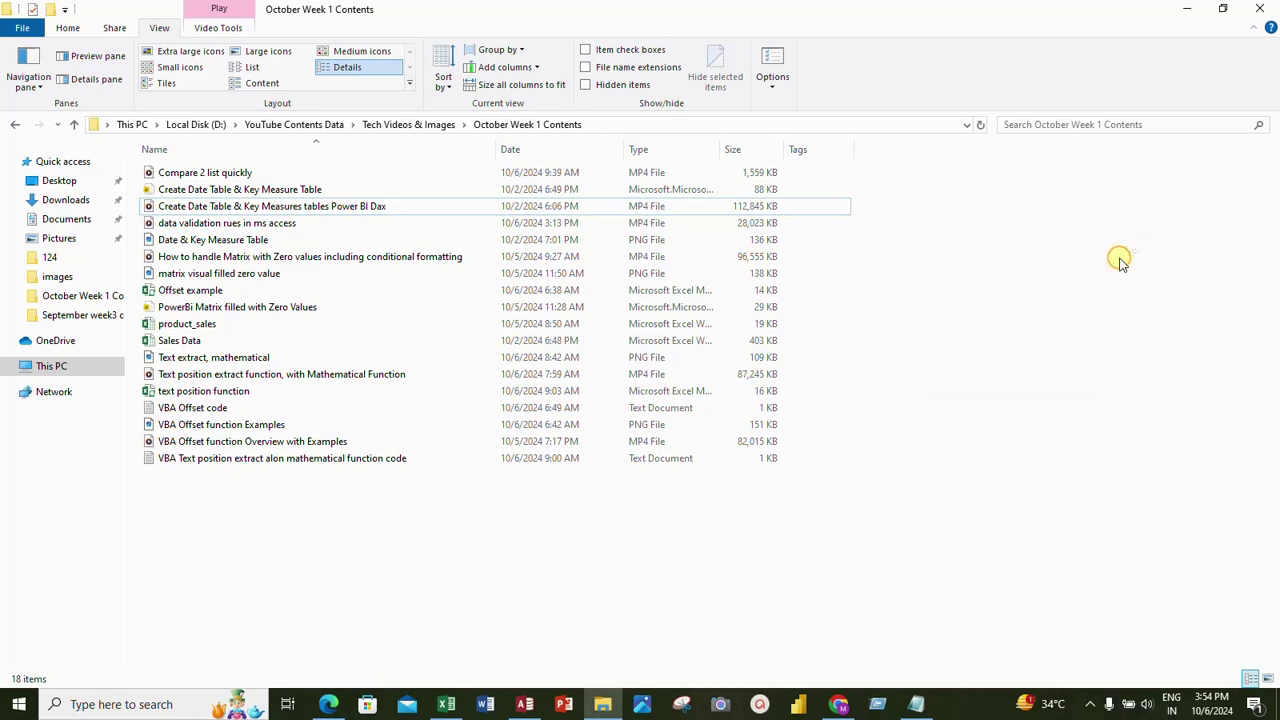